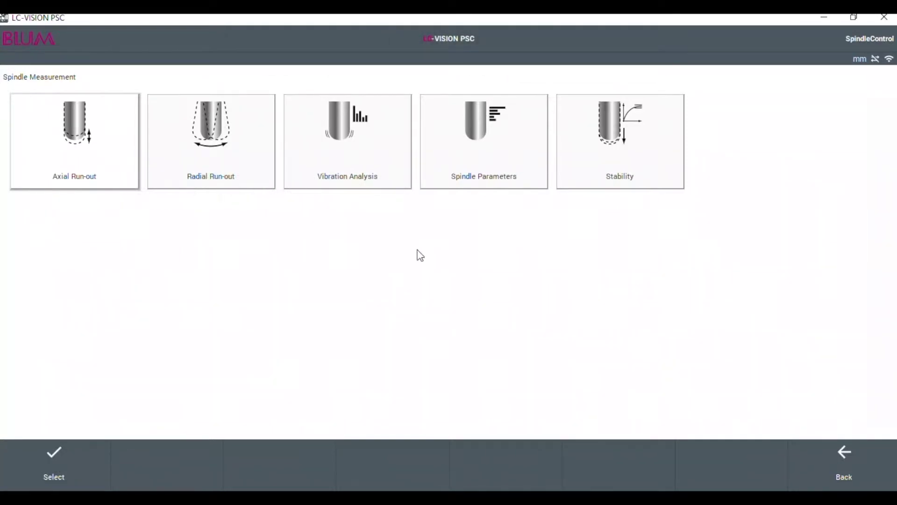
# Step: Create and save a Stability spindle measurement job named DEMO DILATACION
pyautogui.click(622, 132)
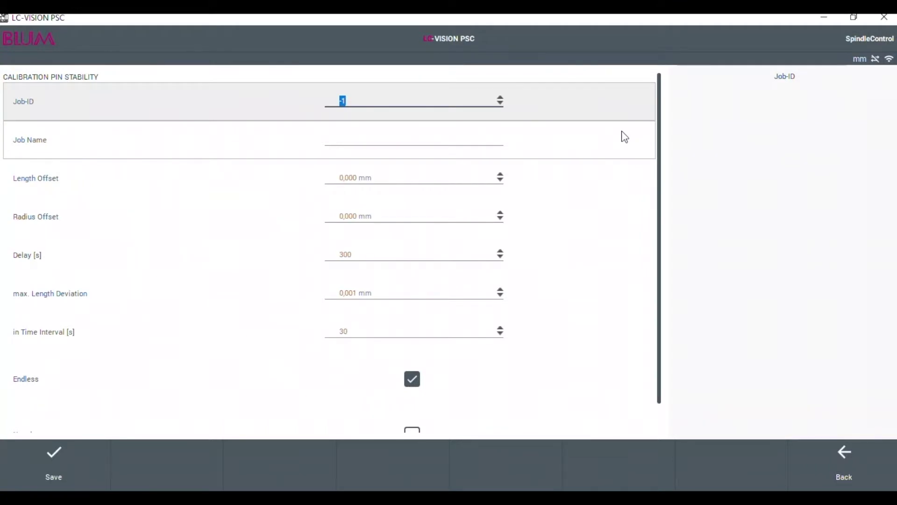
pyautogui.click(390, 141)
pyautogui.write('DEM')
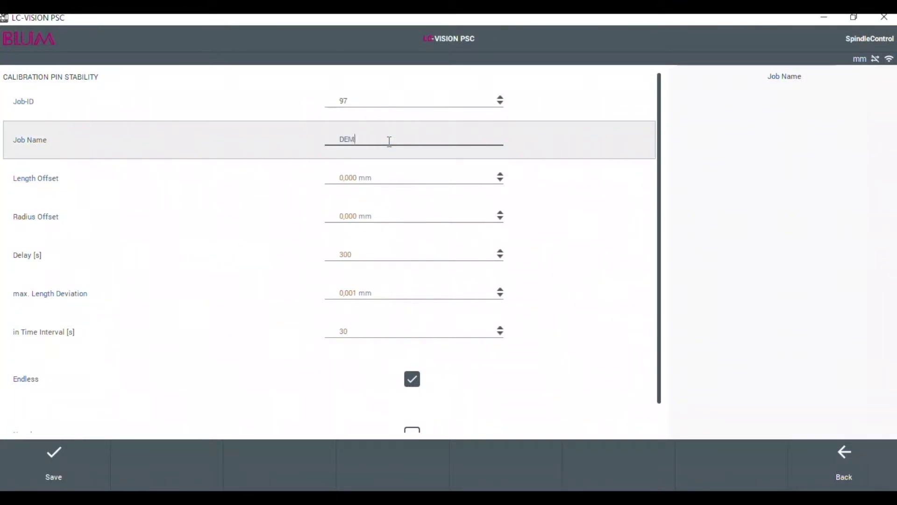
pyautogui.write('O DILATACION')
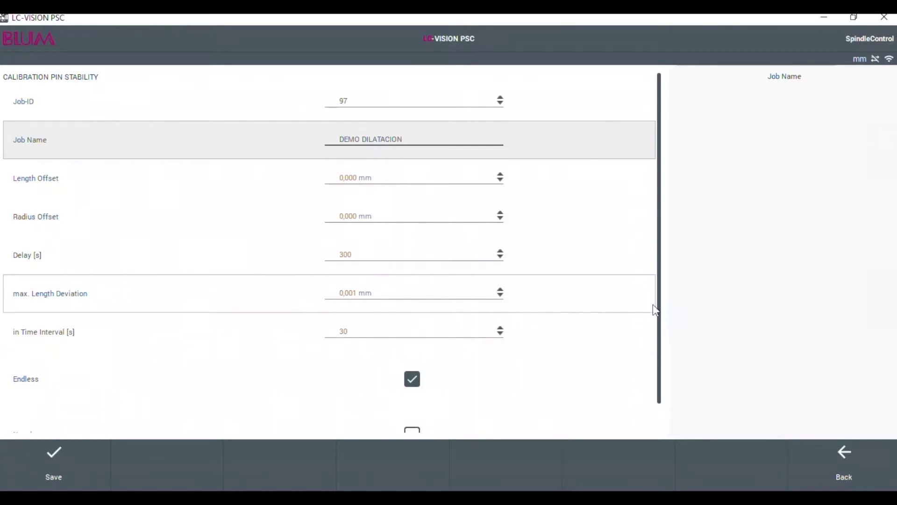
pyautogui.moveTo(663, 308); pyautogui.dragTo(661, 379)
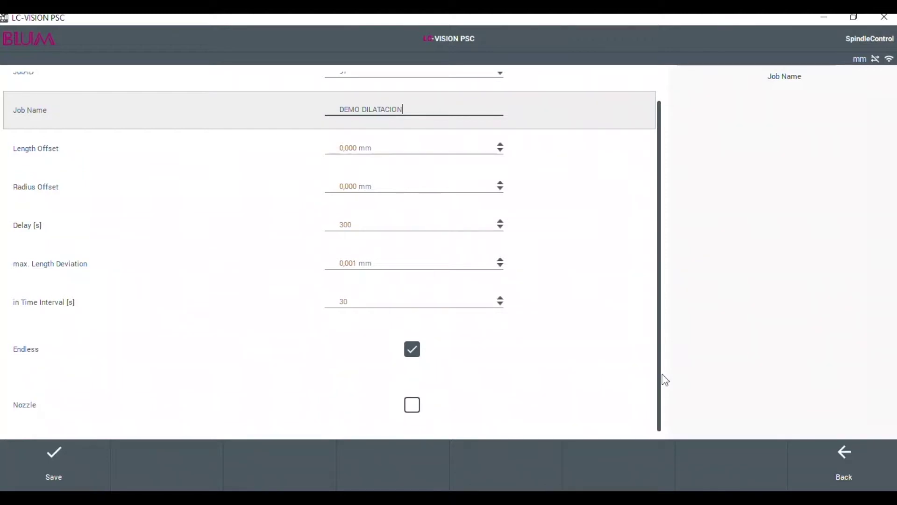
pyautogui.click(64, 464)
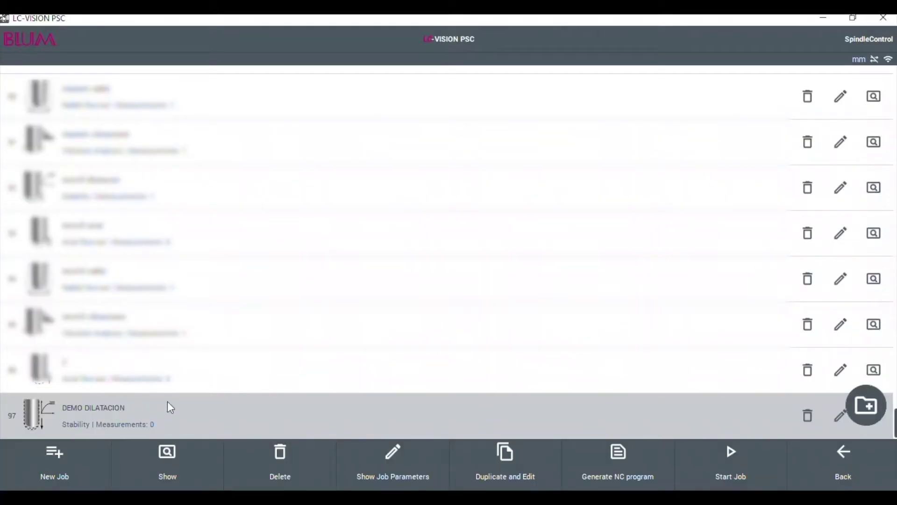
# Step: Run the DEMO DILATACION job, confirm the calibration pin position in the laser beam, and leave the finished measurement
pyautogui.click(723, 467)
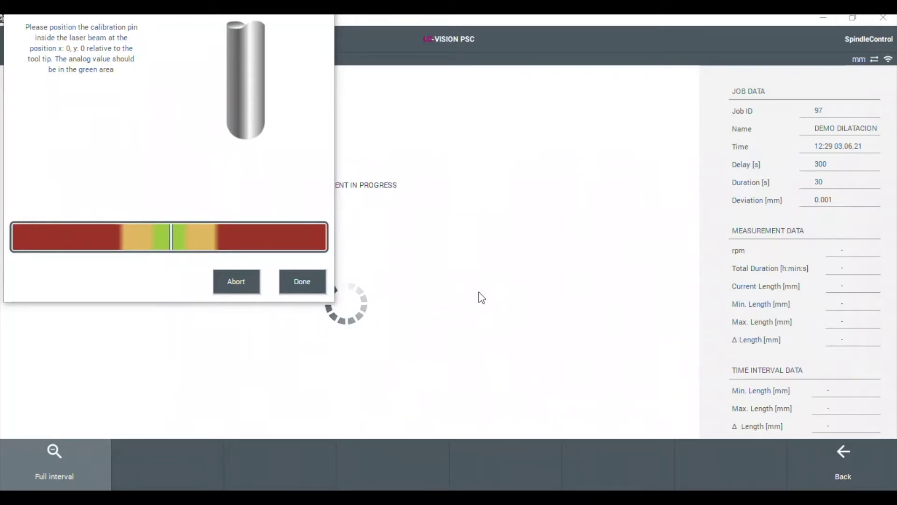
pyautogui.click(303, 280)
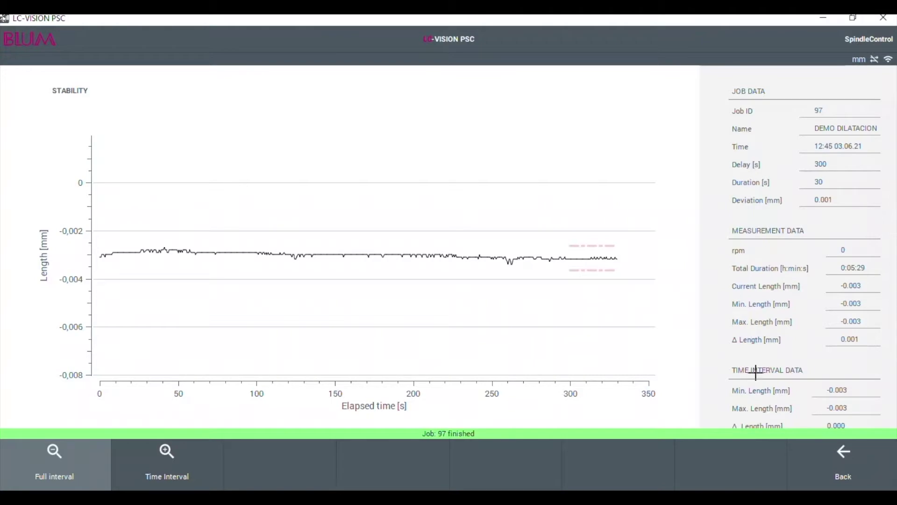
pyautogui.click(843, 462)
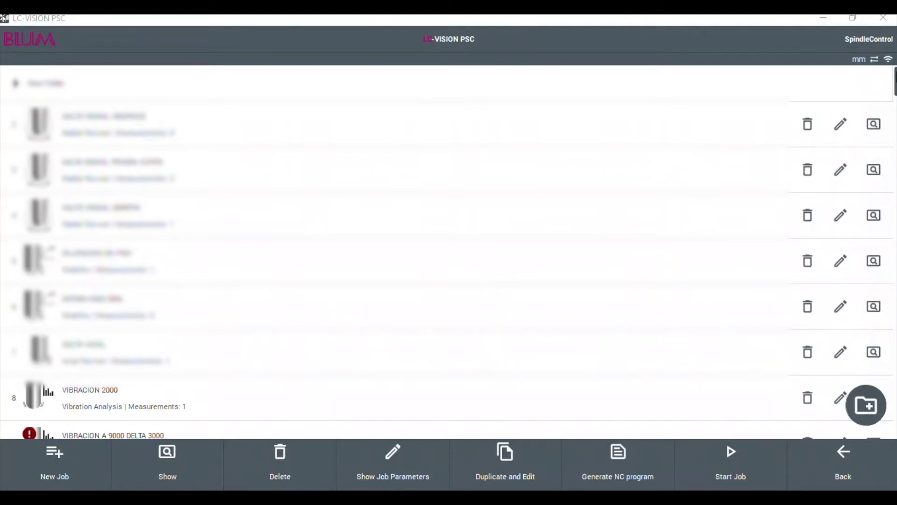
# Step: Review the saved stability measurement in the DEMO DILATACION job's history and return to the job list
pyautogui.moveTo(894, 81); pyautogui.dragTo(892, 414)
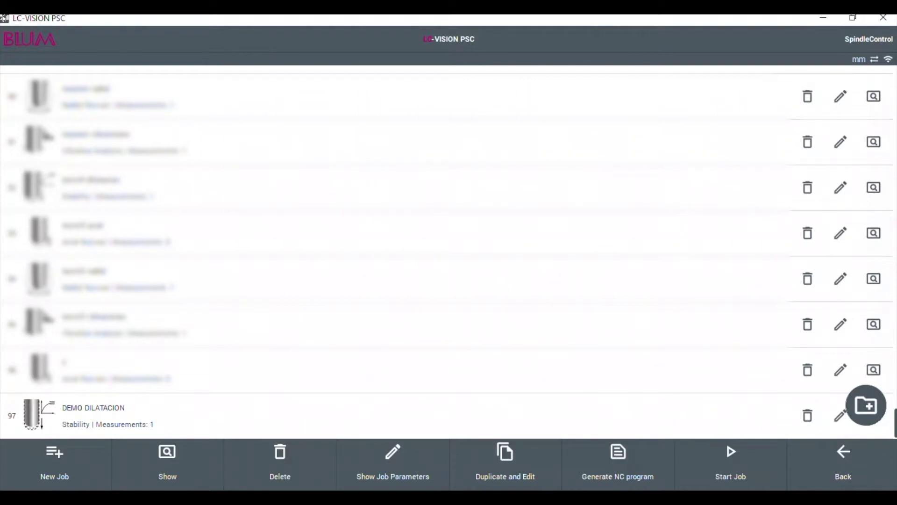
pyautogui.click(162, 415)
pyautogui.click(175, 467)
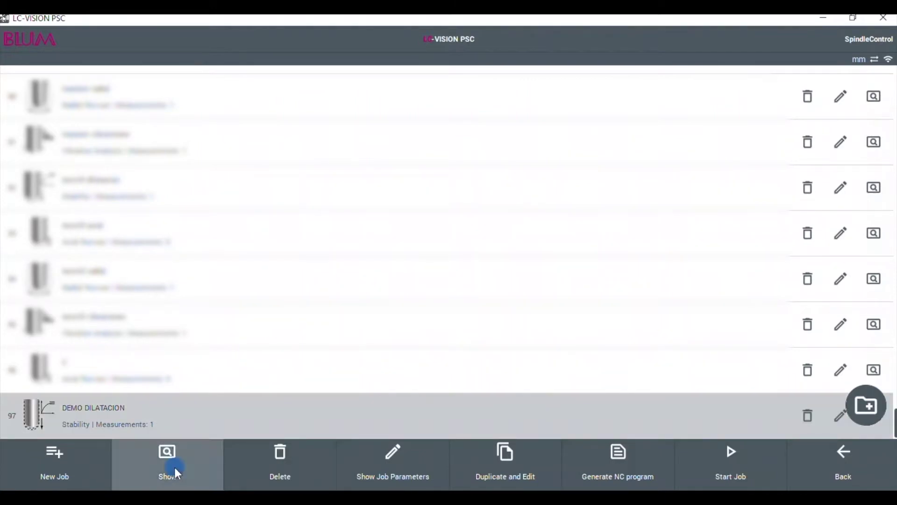
pyautogui.click(49, 456)
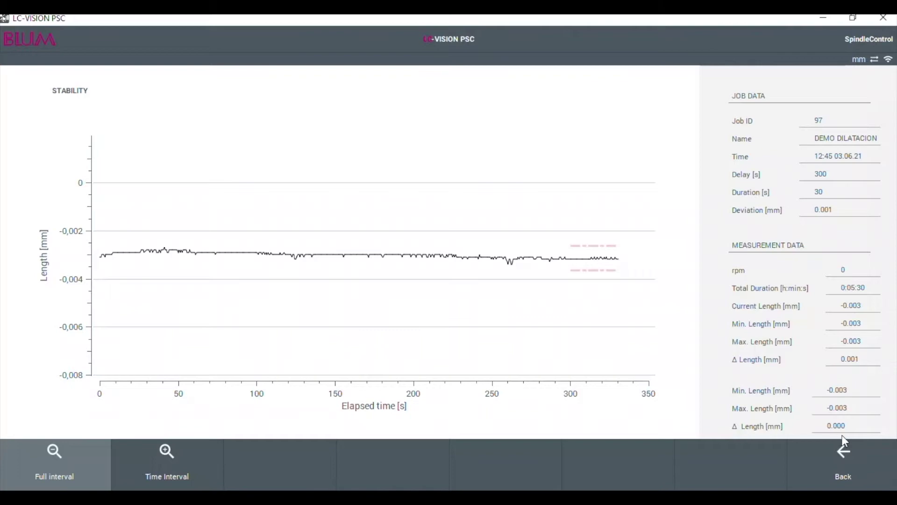
pyautogui.click(844, 451)
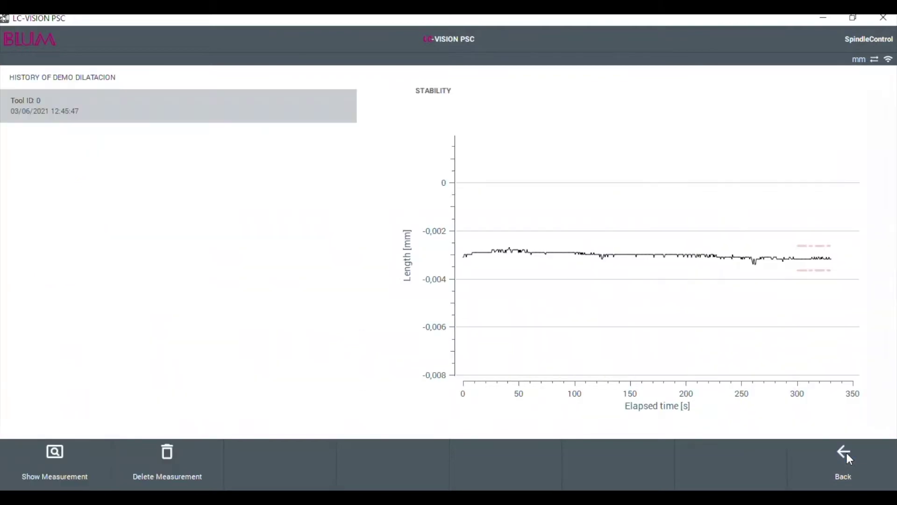
pyautogui.click(886, 461)
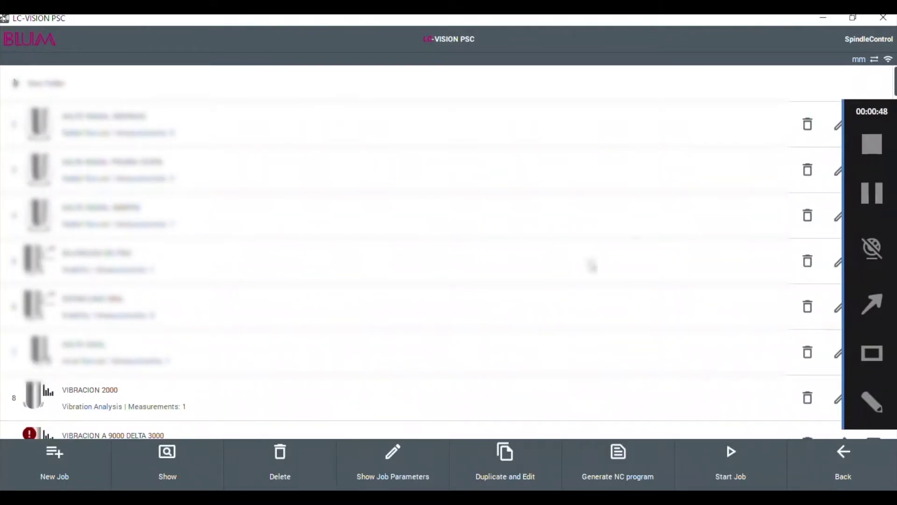
# Step: Create and save an Axial Run-out spindle measurement job named "demo runout axial"
pyautogui.click(60, 467)
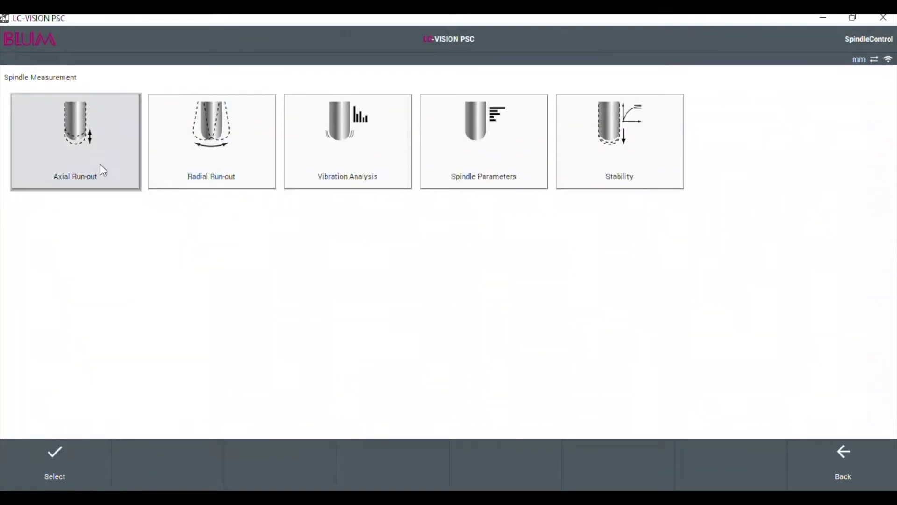
pyautogui.doubleClick(41, 124)
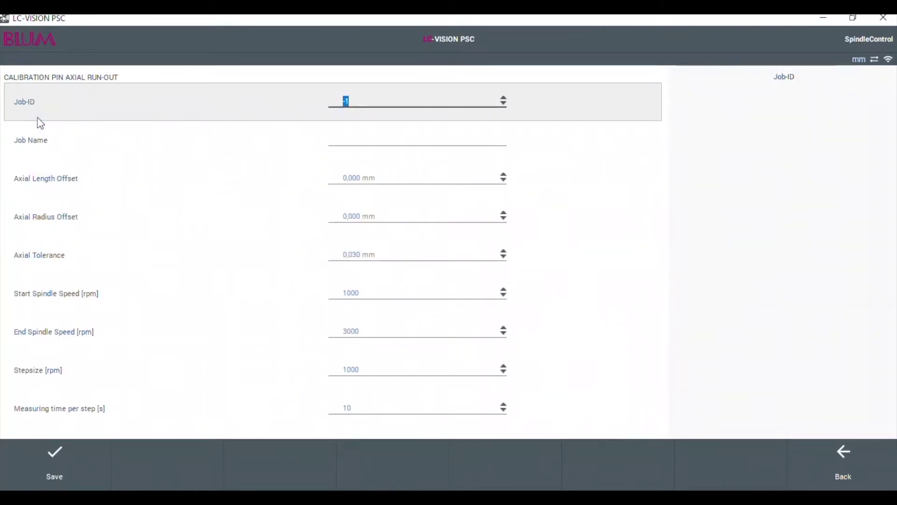
pyautogui.click(397, 140)
pyautogui.write('d')
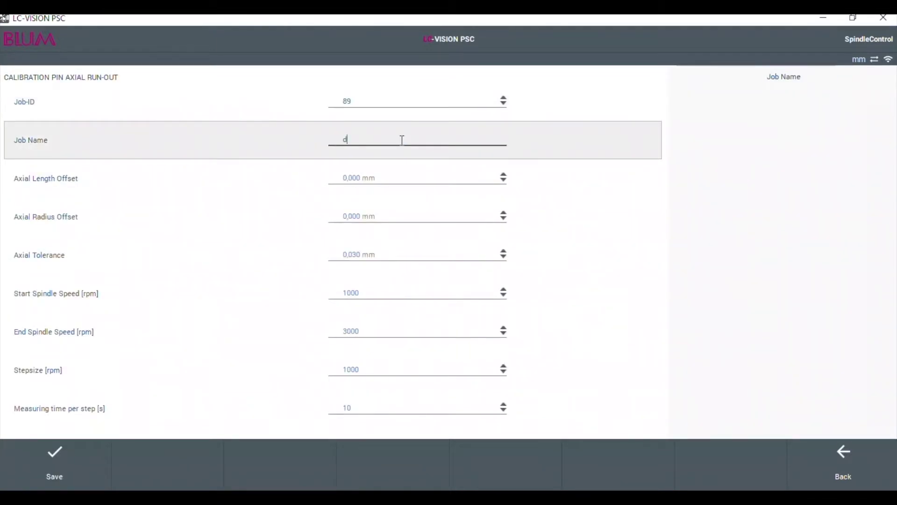
pyautogui.write('emo runout axial')
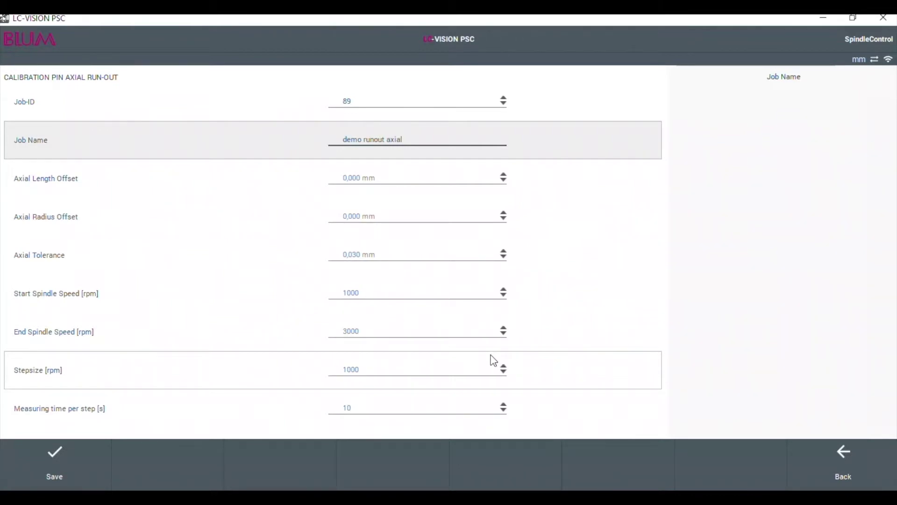
pyautogui.click(58, 461)
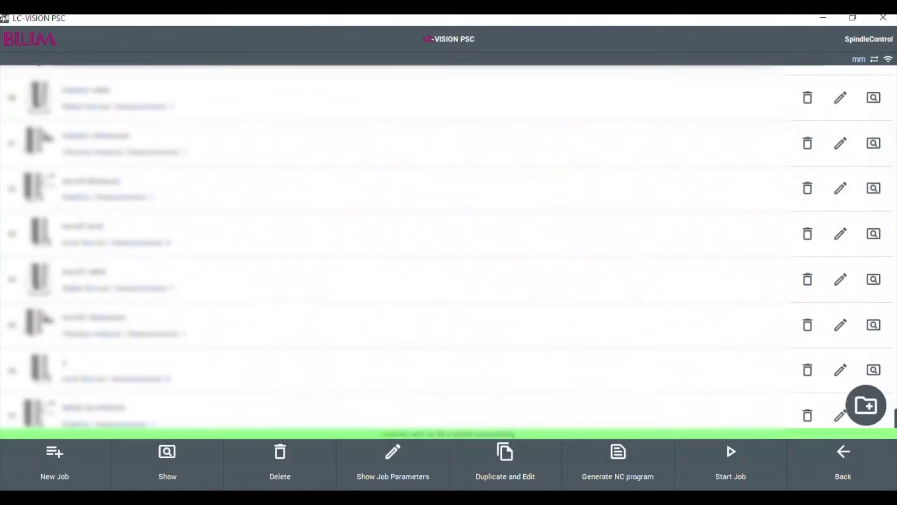
# Step: Start the DEMO DILATACION job from the end of the job list and confirm the calibration pin position
pyautogui.moveTo(890, 85); pyautogui.dragTo(893, 381)
pyautogui.click(893, 381)
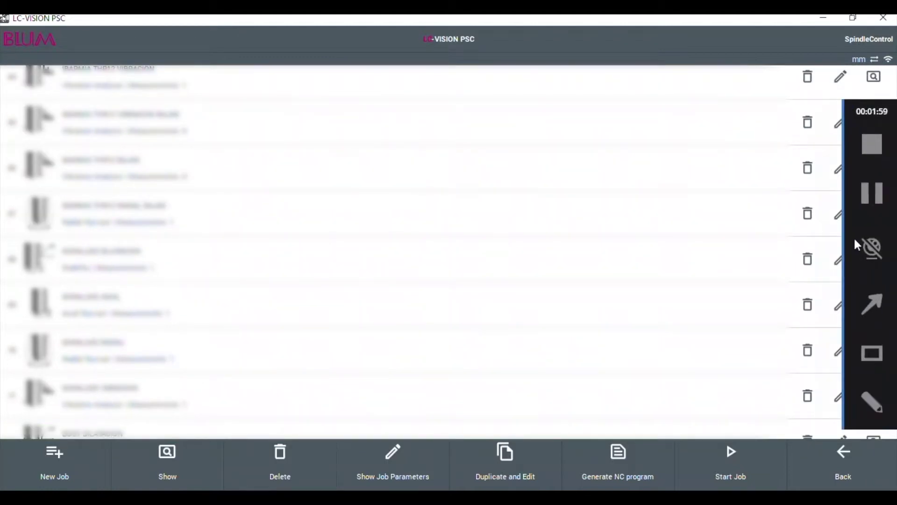
pyautogui.click(706, 231)
pyautogui.click(894, 324)
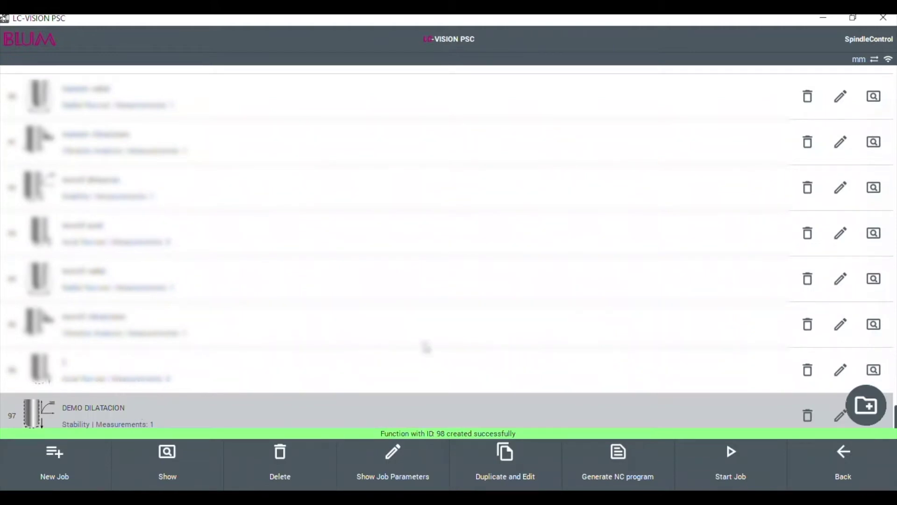
pyautogui.click(732, 468)
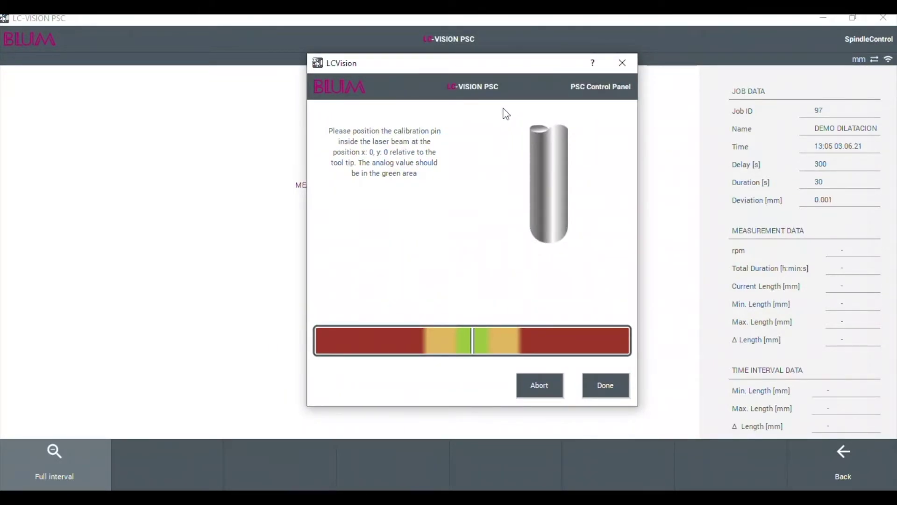
pyautogui.click(604, 385)
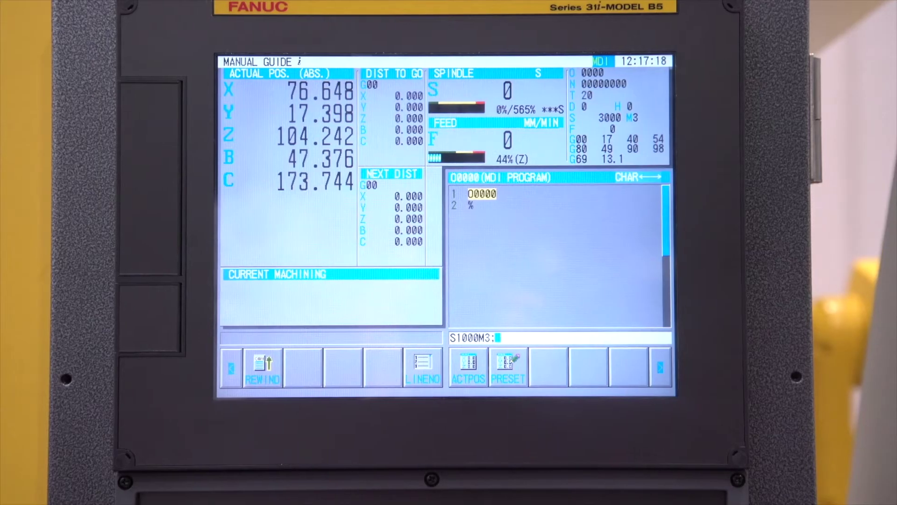
# Step: Insert and run S1000 M3 in the FANUC control's MDI program, and confirm the running spindle in LC-VISION PSC
pyautogui.press('Insert')
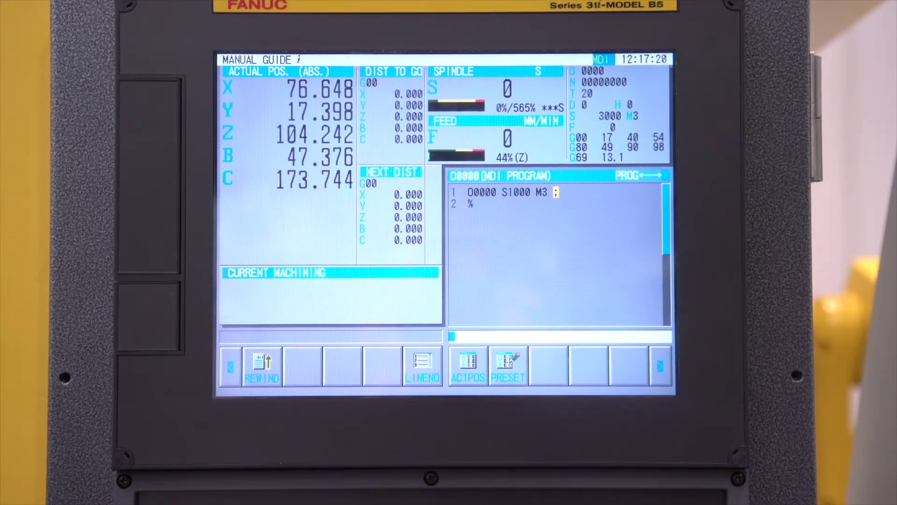
pyautogui.press('Return')
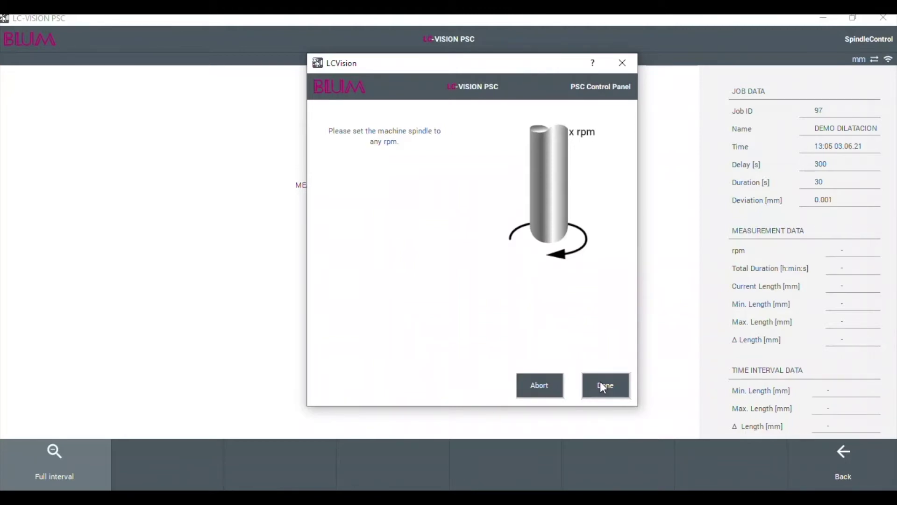
pyautogui.click(601, 383)
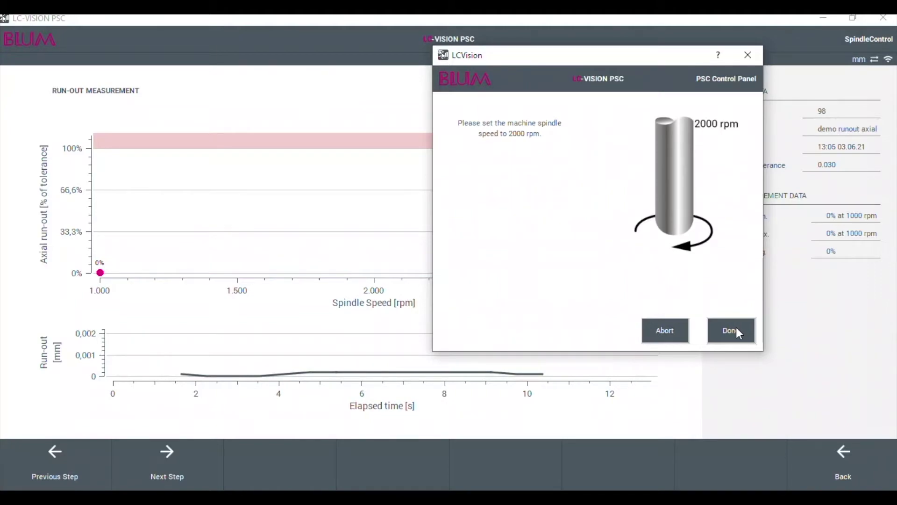
# Step: Confirm the requested spindle speeds of 2000 rpm and 3000 rpm to carry out the run-out measurements
pyautogui.click(736, 330)
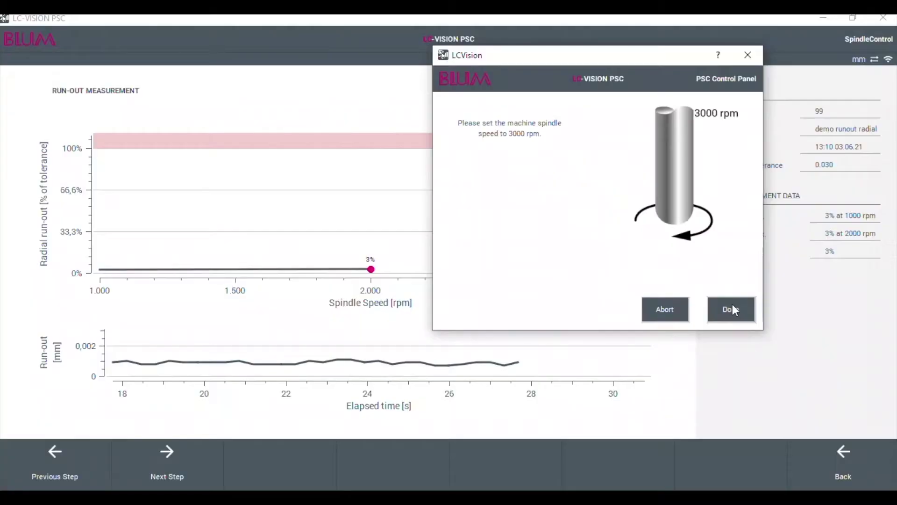
pyautogui.click(732, 306)
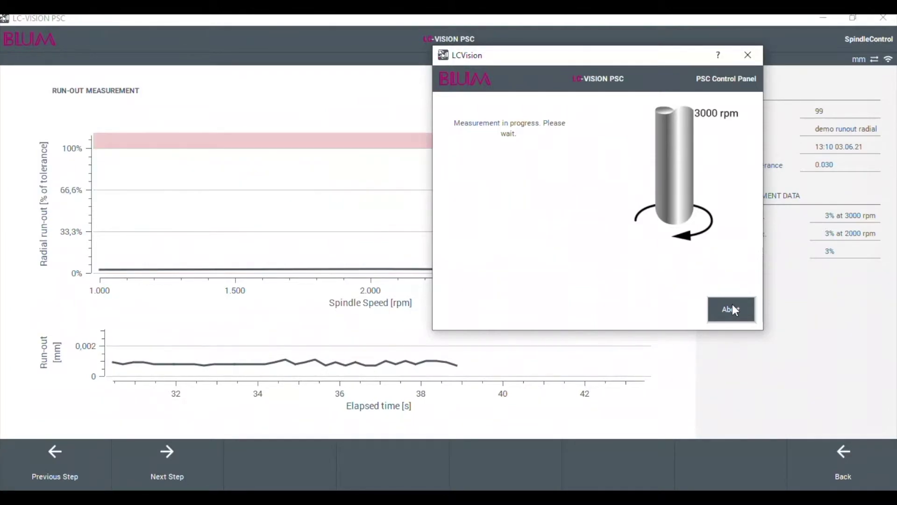
pyautogui.click(731, 309)
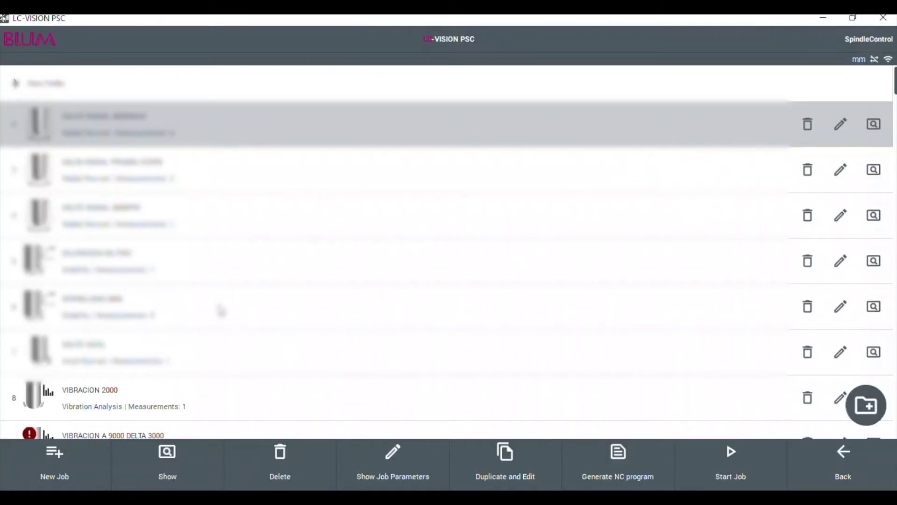
# Step: Create and save a Radial Run-out spindle measurement job named "demo runout radial"
pyautogui.click(50, 476)
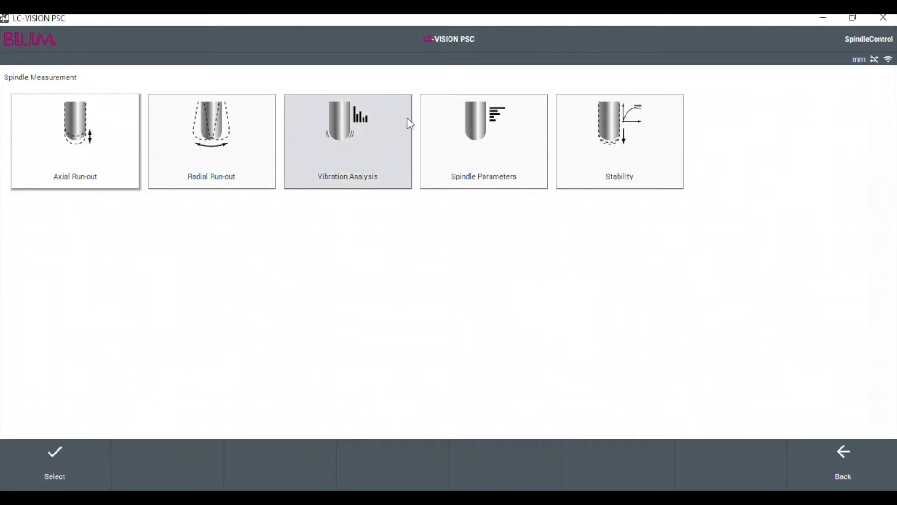
pyautogui.click(471, 122)
pyautogui.click(667, 124)
pyautogui.click(214, 138)
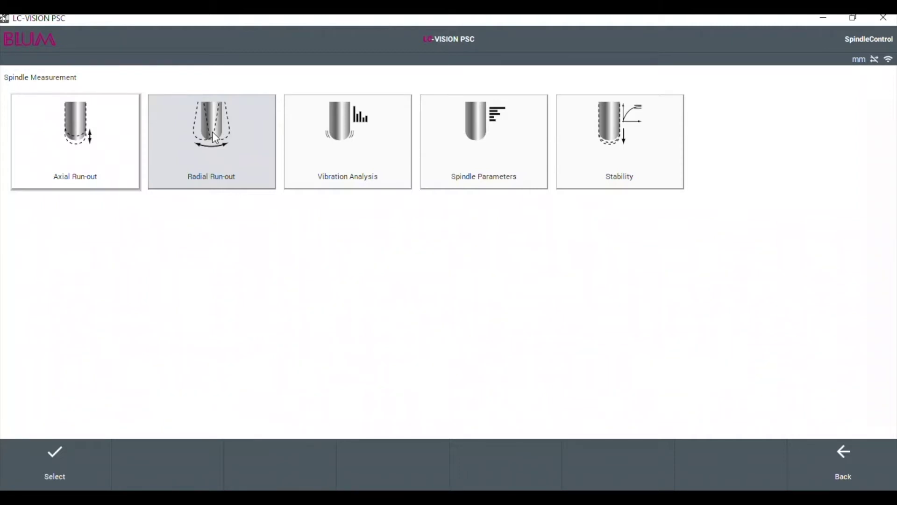
pyautogui.doubleClick(215, 138)
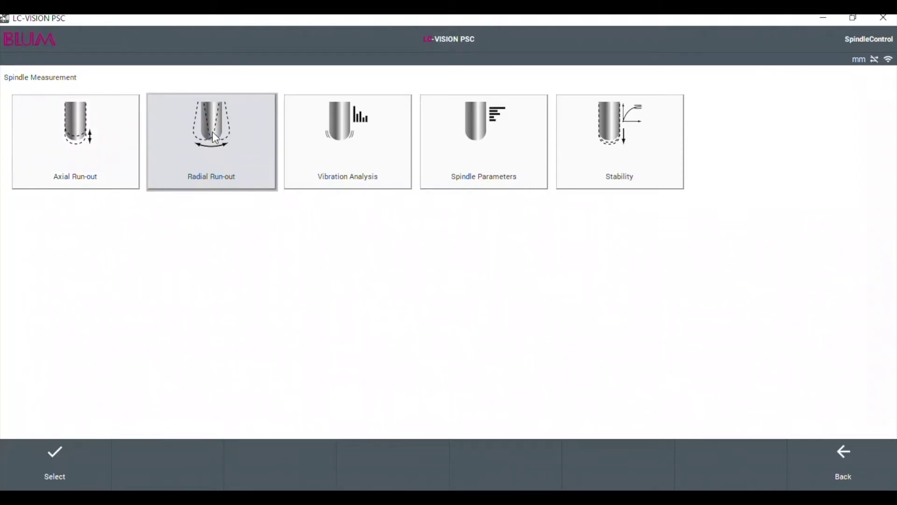
pyautogui.click(381, 139)
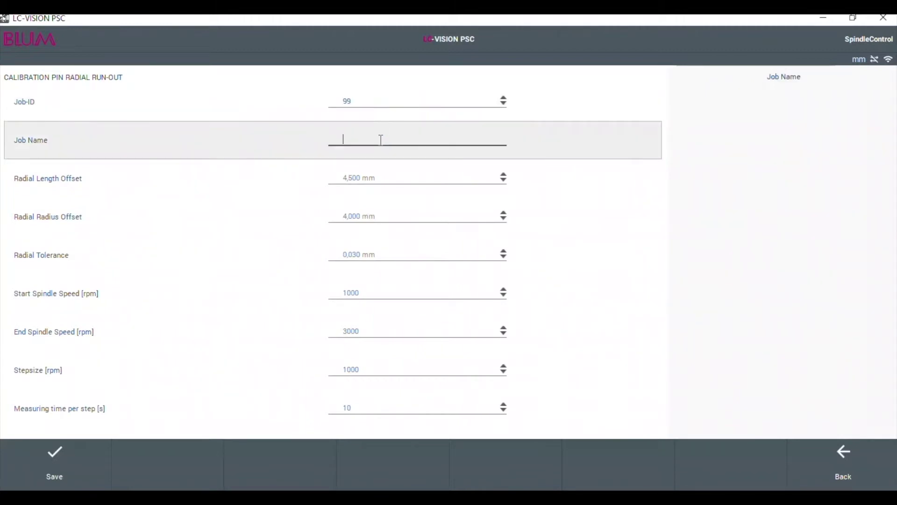
pyautogui.write('do')
pyautogui.write('mo')
pyautogui.write(' runout')
pyautogui.write(' radial')
pyautogui.click(58, 463)
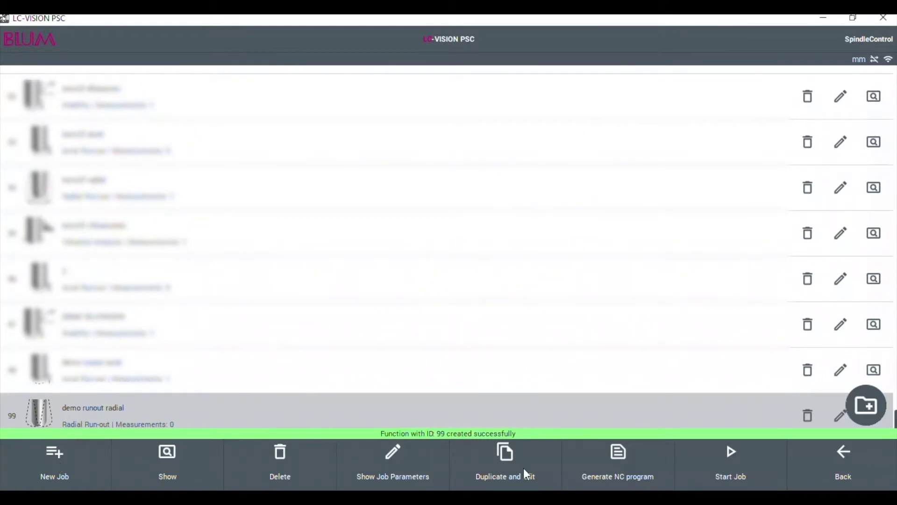
# Step: Run the "demo runout radial" job, confirming the requested spindle speeds of 2000 rpm and 3000 rpm
pyautogui.click(732, 457)
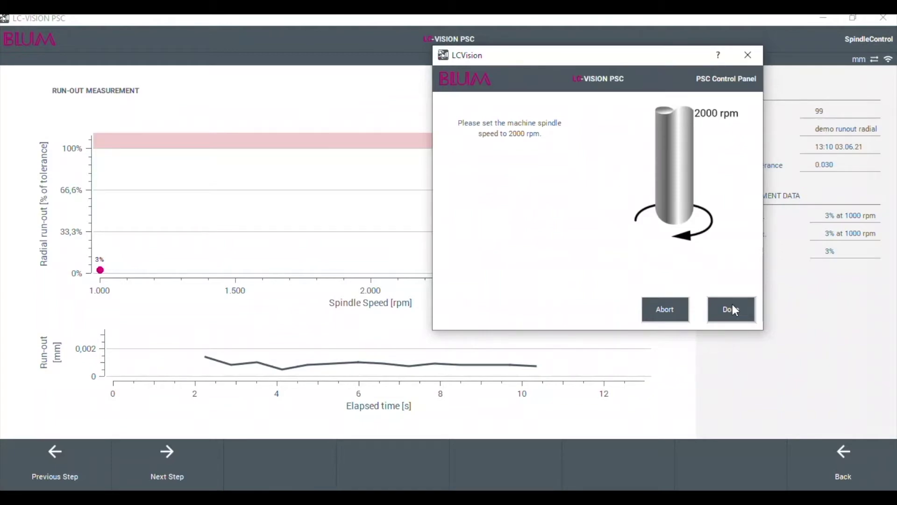
pyautogui.click(733, 309)
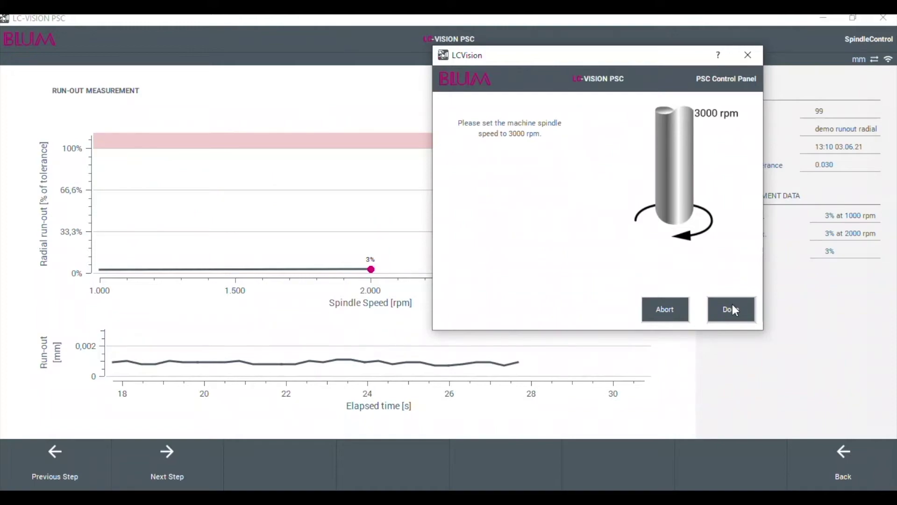
pyautogui.click(733, 308)
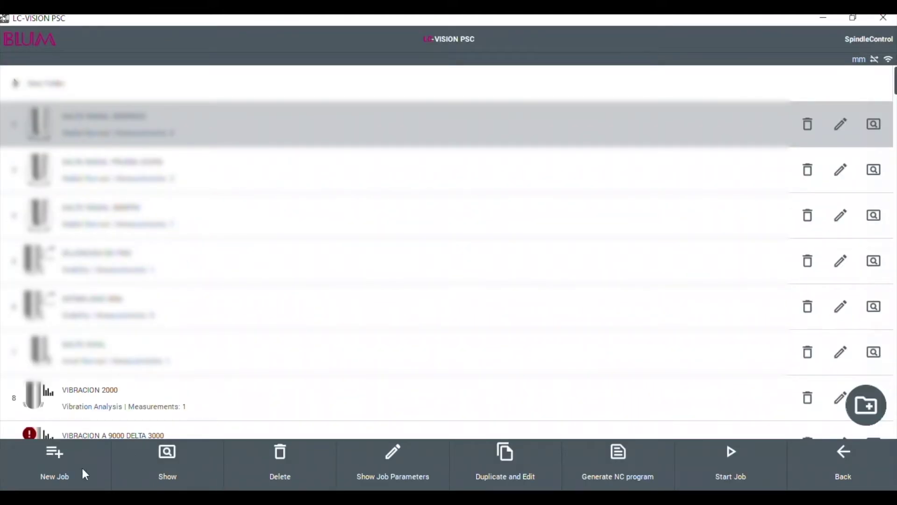
# Step: Create a new Vibration Analysis spindle measurement job and name it "demo vibraciones"
pyautogui.click(49, 476)
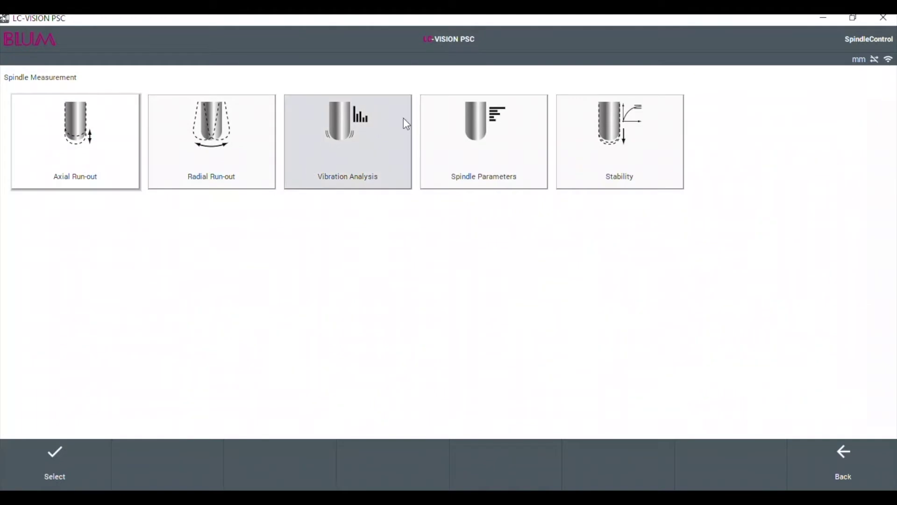
pyautogui.click(471, 123)
pyautogui.click(718, 127)
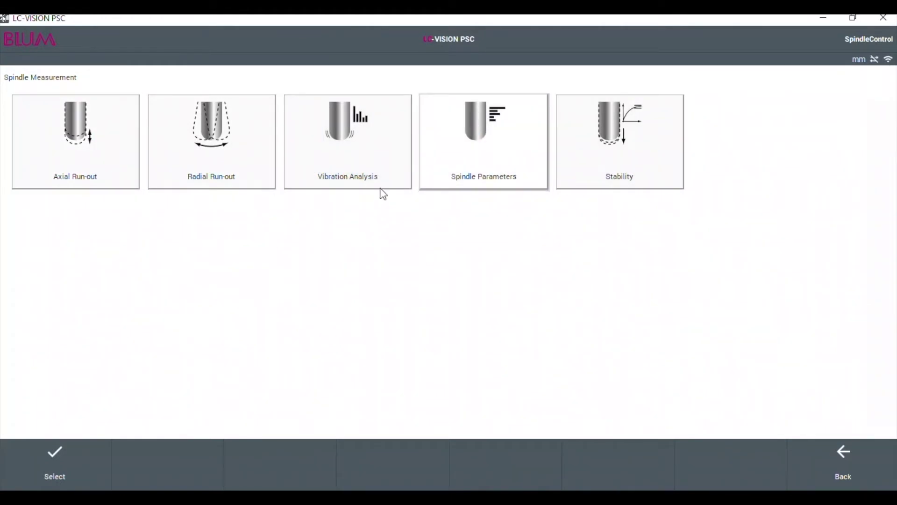
pyautogui.click(360, 155)
pyautogui.click(360, 154)
pyautogui.click(348, 137)
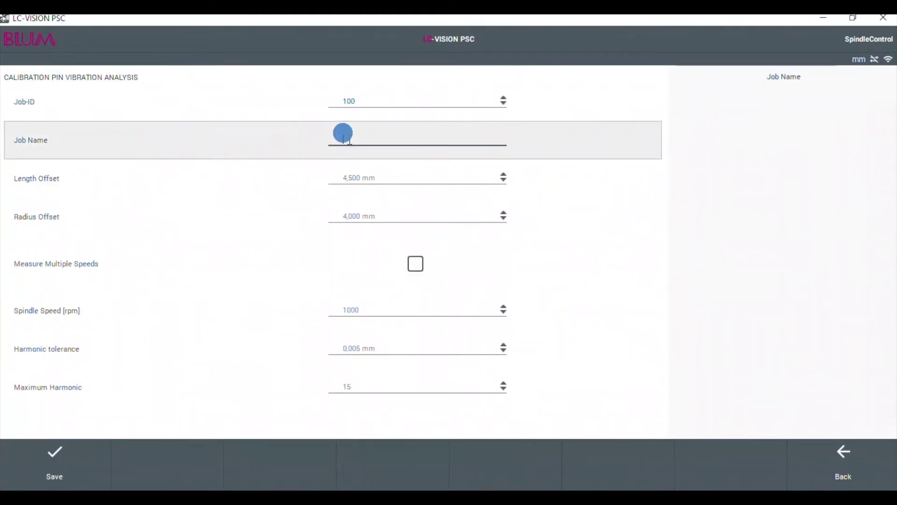
pyautogui.write('demo vi')
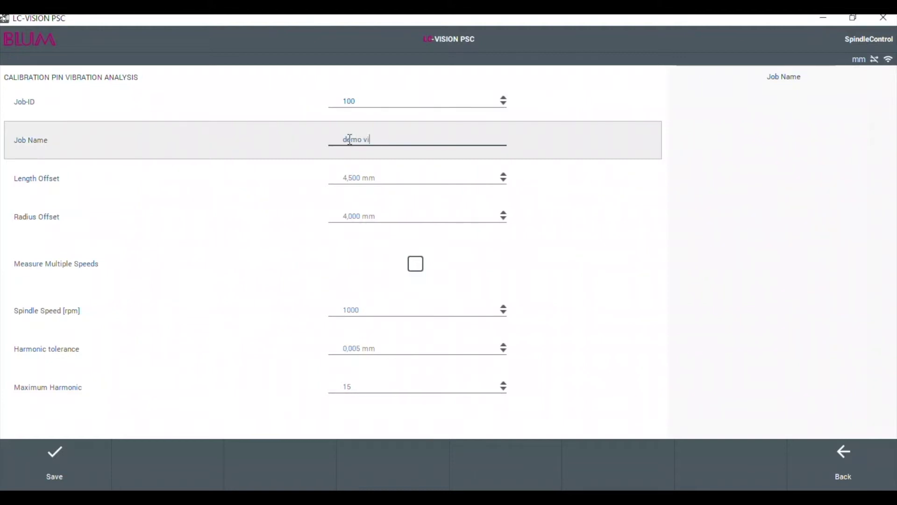
pyautogui.write('braciones')
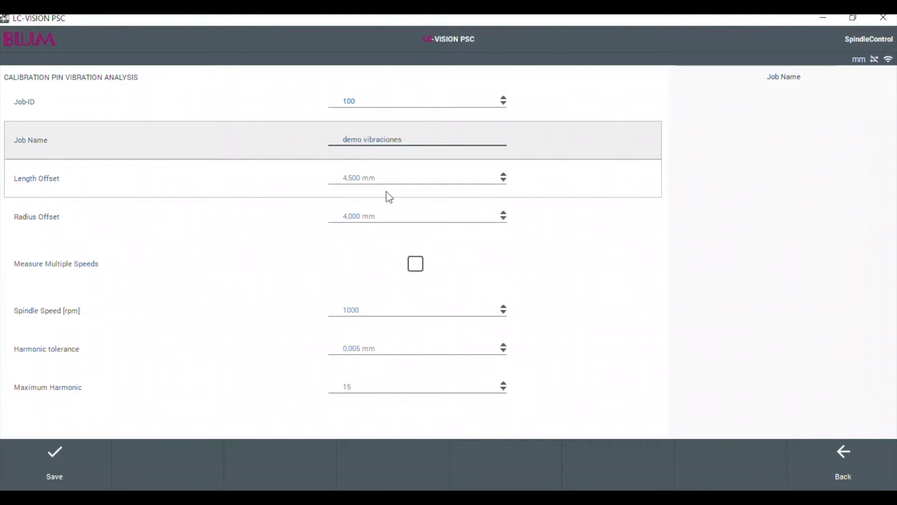
# Step: Enable measuring at multiple speeds for the vibration job and save it
pyautogui.click(420, 261)
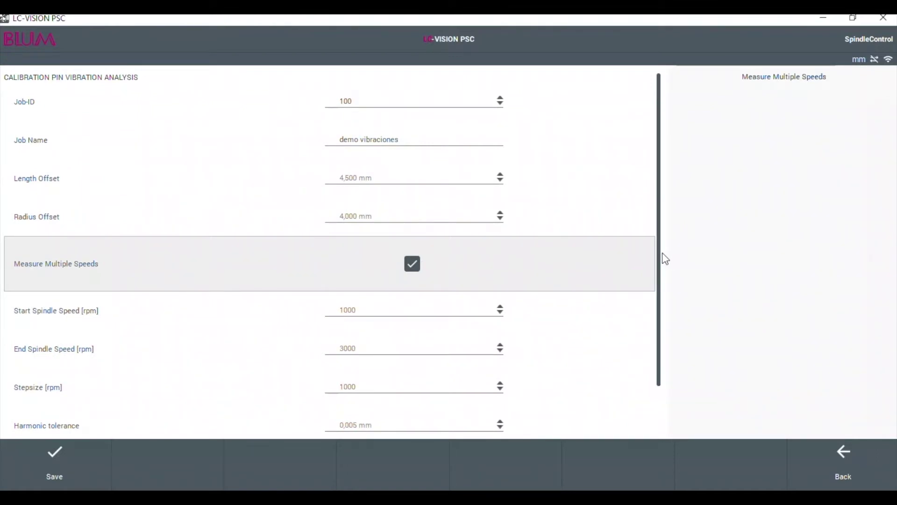
pyautogui.moveTo(664, 257); pyautogui.dragTo(659, 357)
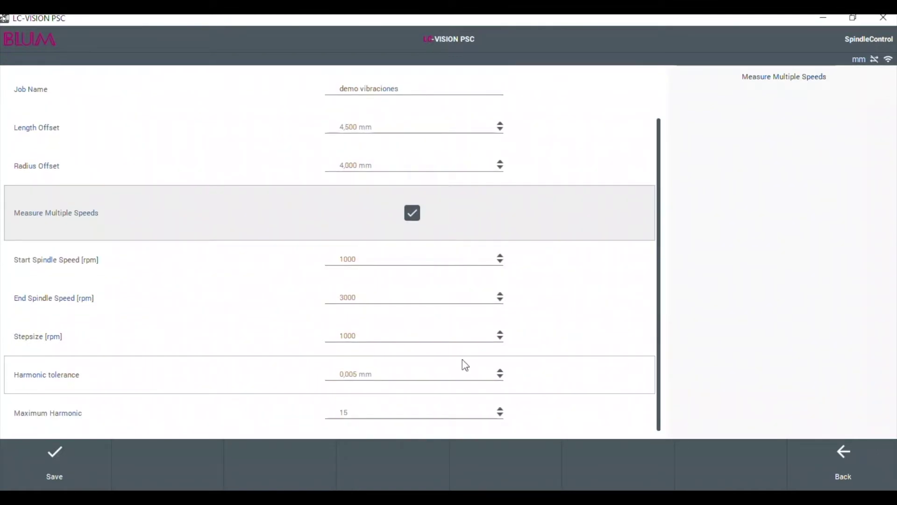
pyautogui.click(45, 462)
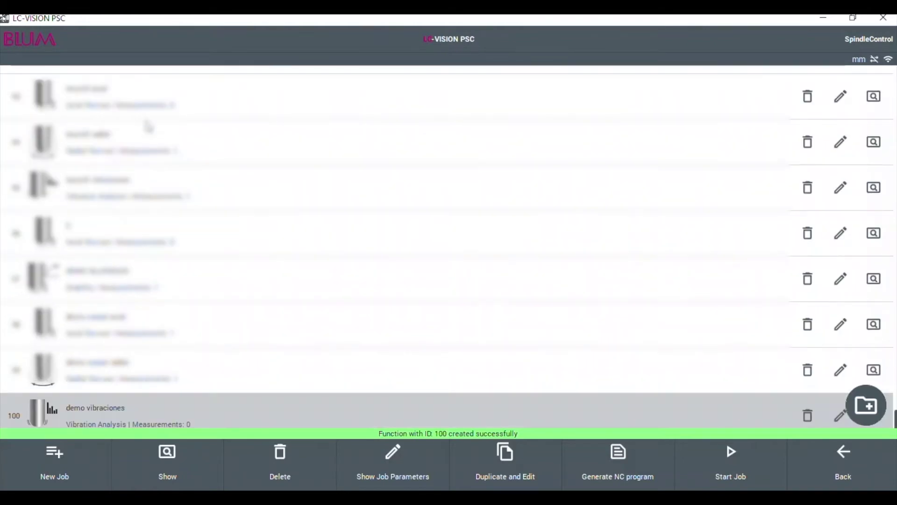
# Step: Run the "demo vibraciones" job, confirming the calibration pin position and the spindle speeds of 1000, 2000 and 3000 rpm
pyautogui.click(752, 456)
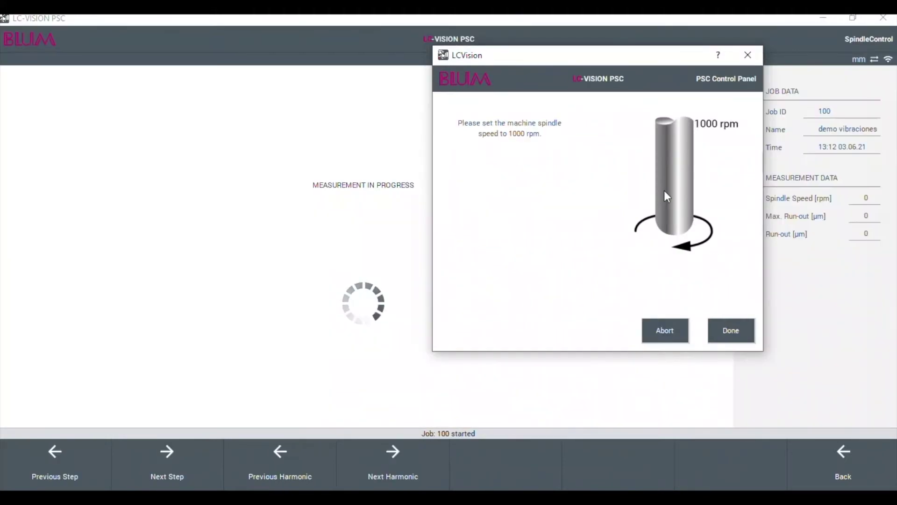
pyautogui.click(737, 330)
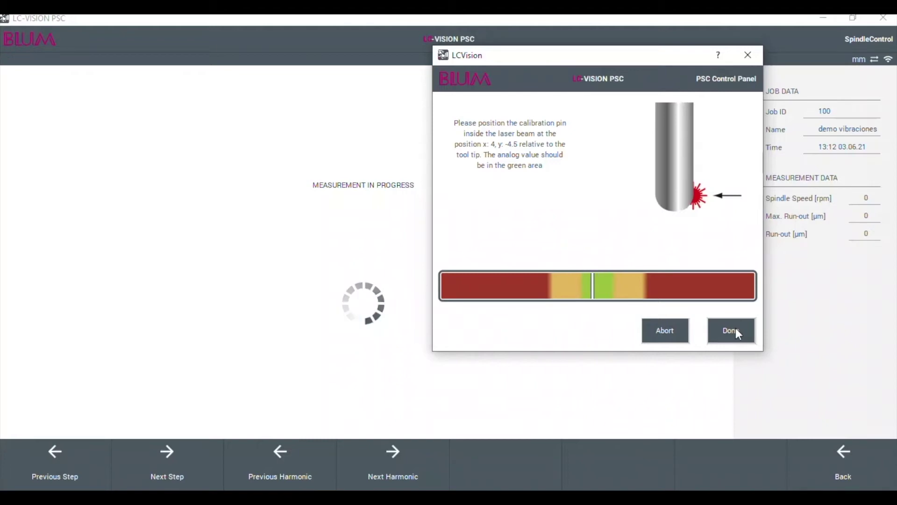
pyautogui.click(737, 330)
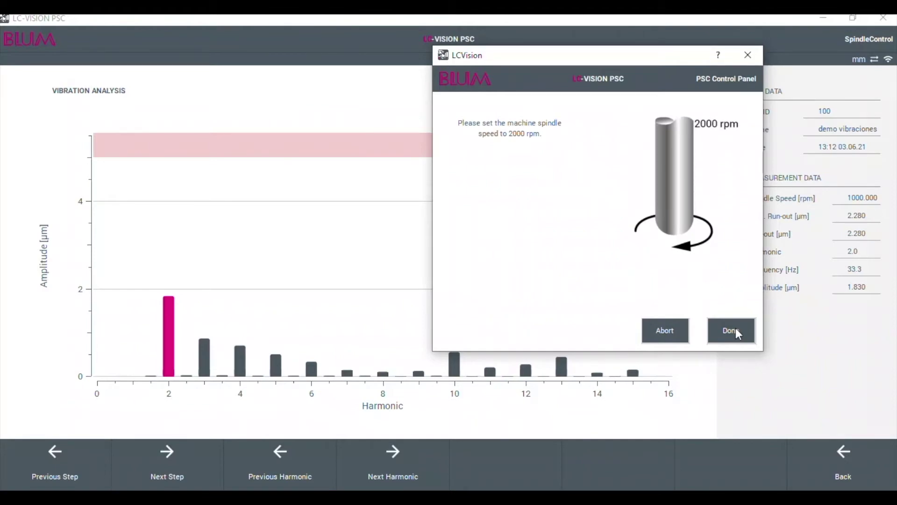
pyautogui.click(733, 330)
pyautogui.click(735, 327)
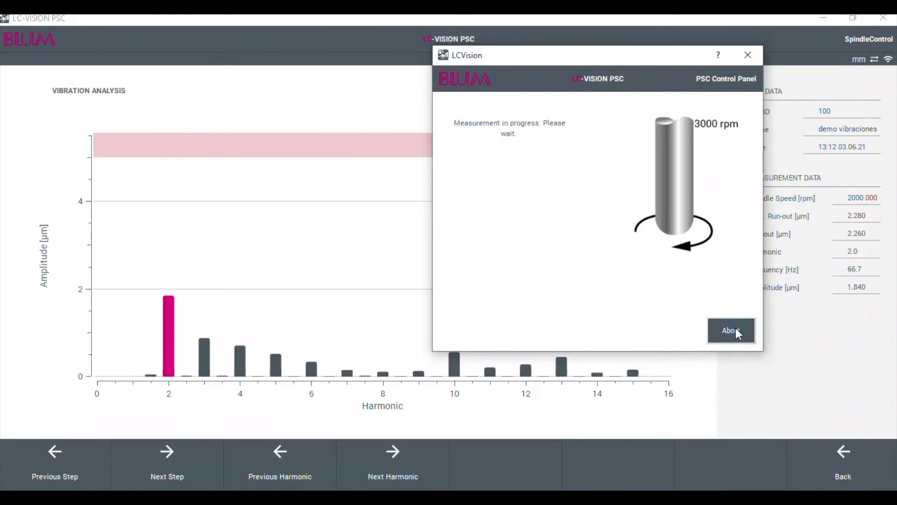
pyautogui.click(736, 327)
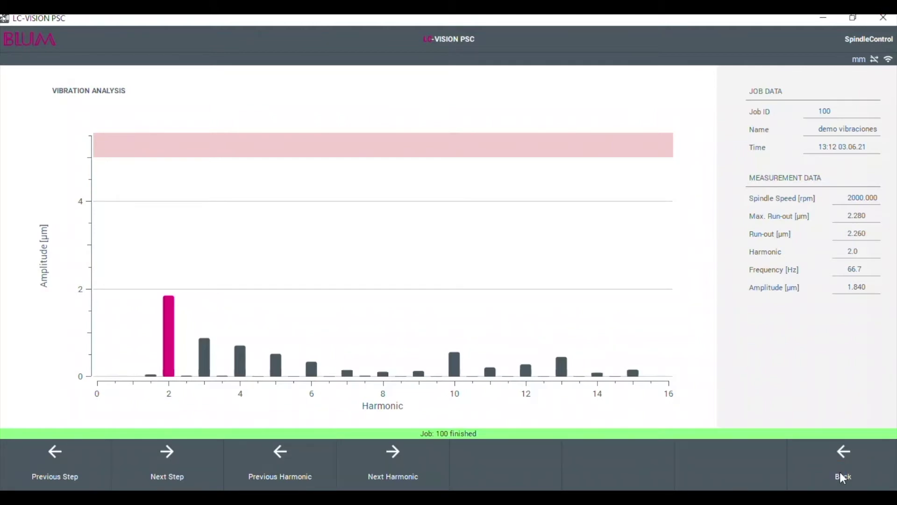
# Step: Return to the job list and open the recorded measurement from the history of "demo vibraciones"
pyautogui.click(839, 472)
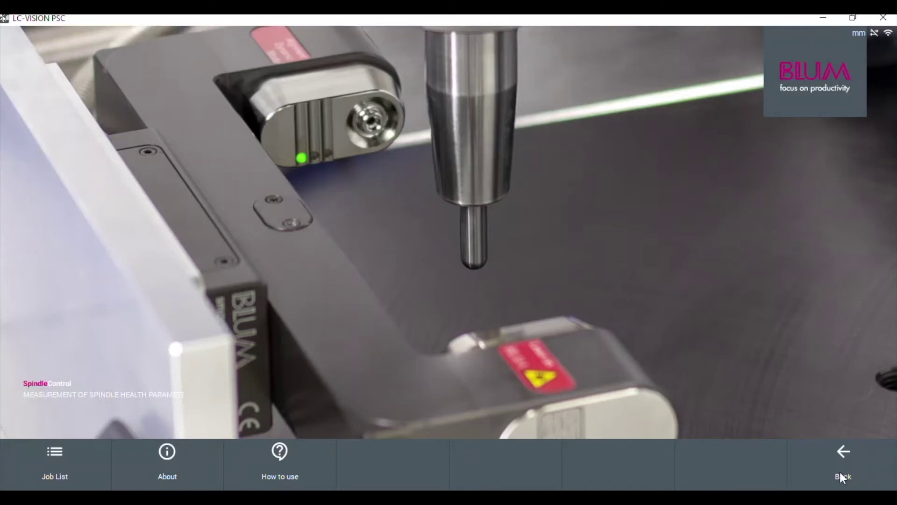
pyautogui.click(49, 460)
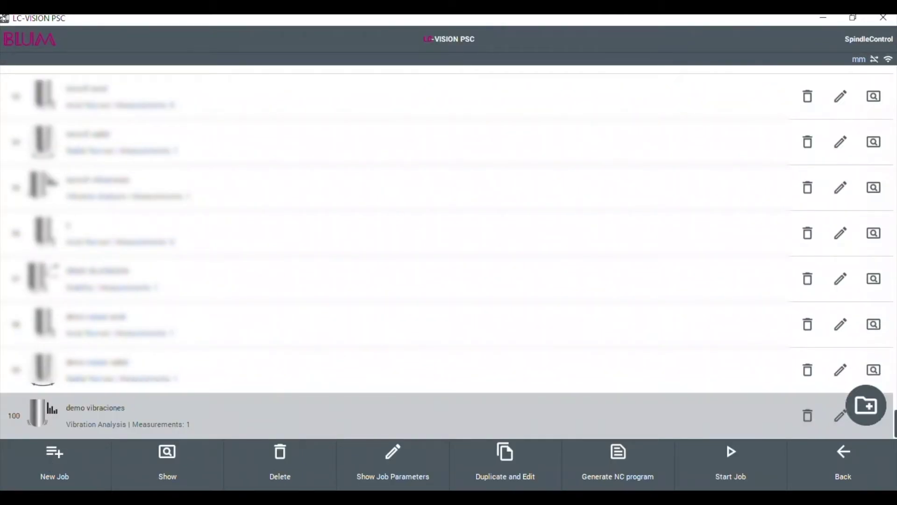
pyautogui.click(175, 468)
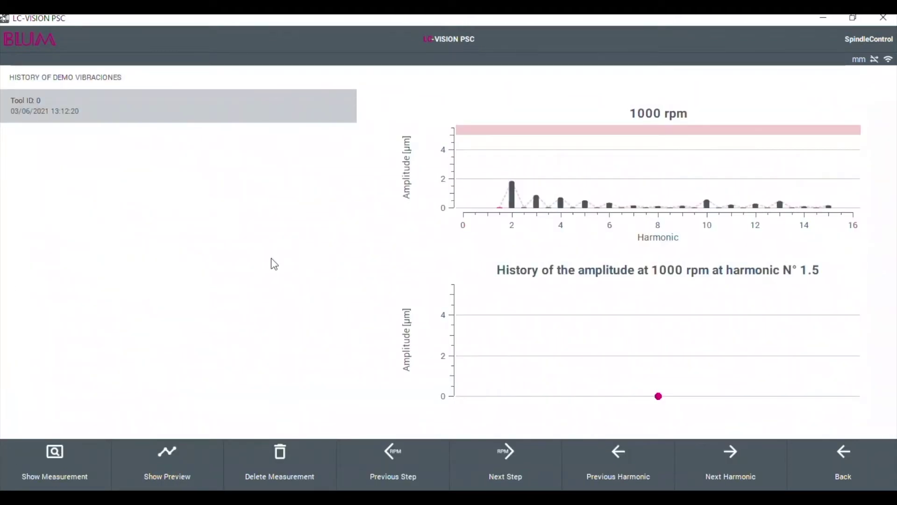
pyautogui.click(56, 474)
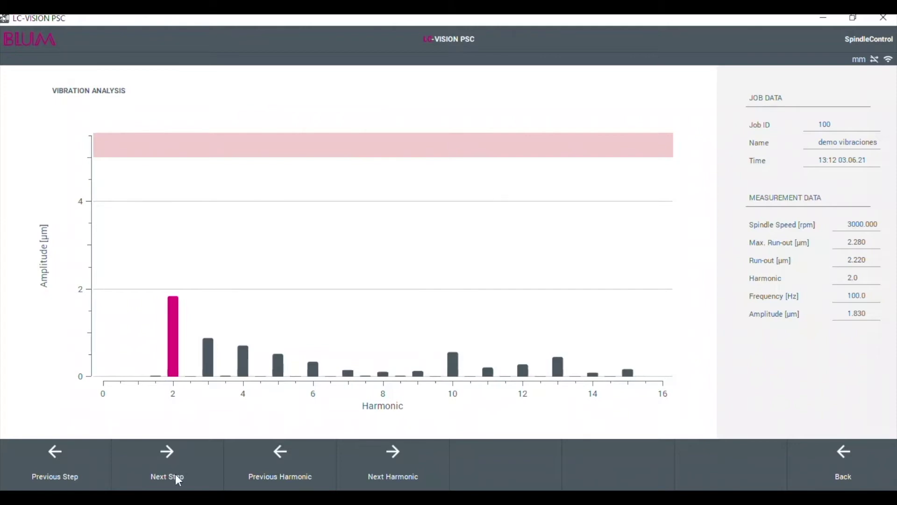
# Step: Step through the harmonics of the vibration analysis at 3000 rpm and cycle through the measured spindle speeds
pyautogui.click(397, 464)
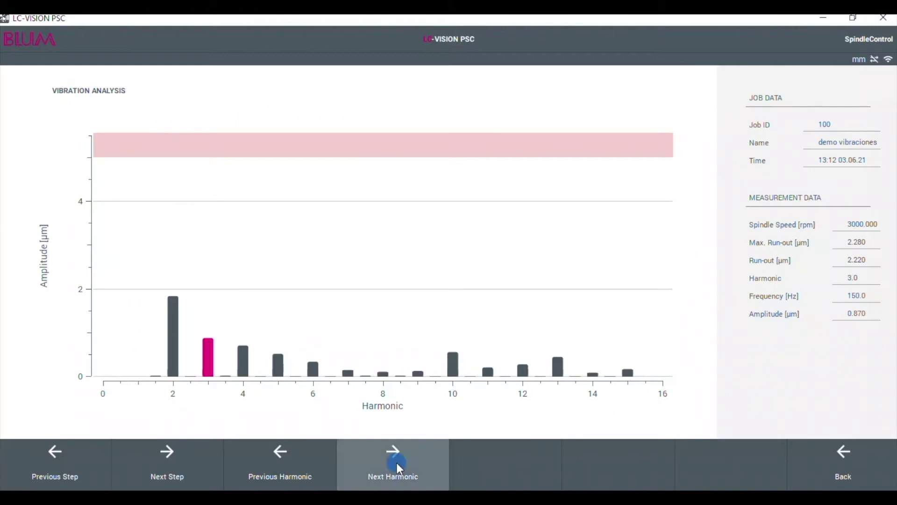
pyautogui.click(397, 463)
pyautogui.click(397, 463)
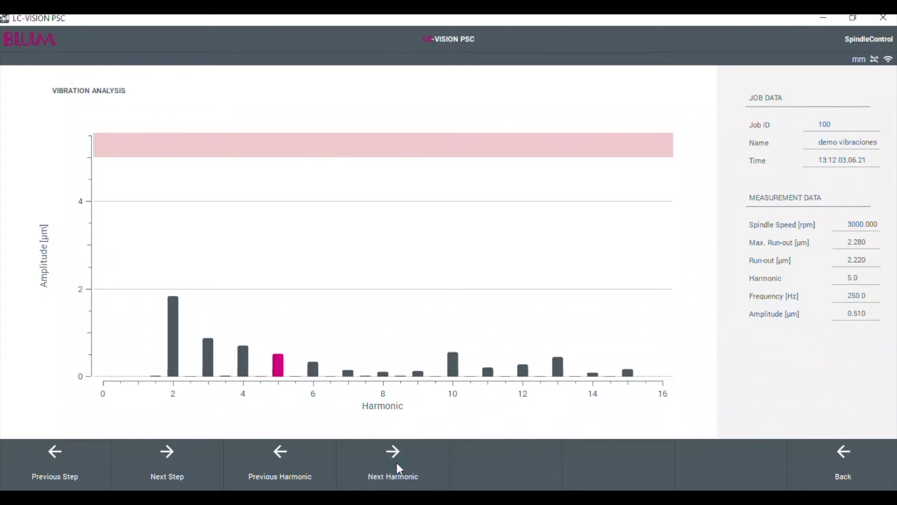
pyautogui.click(397, 464)
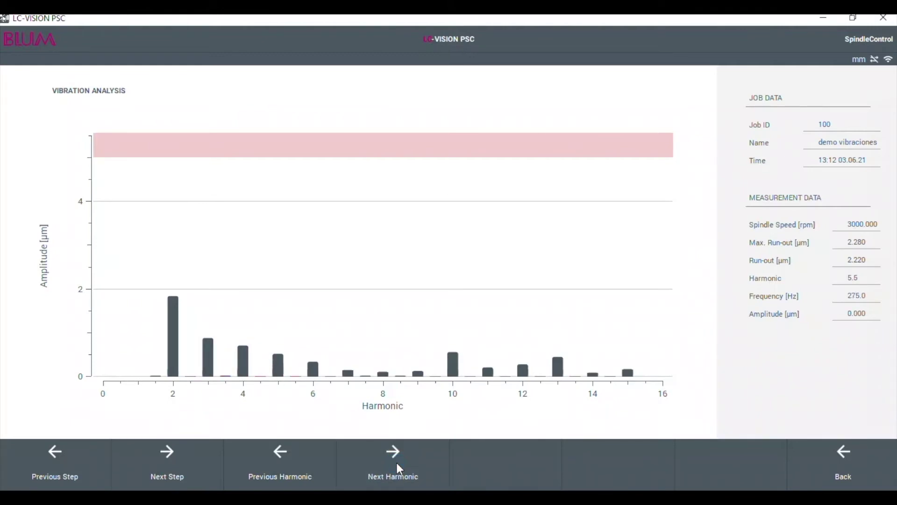
pyautogui.click(162, 454)
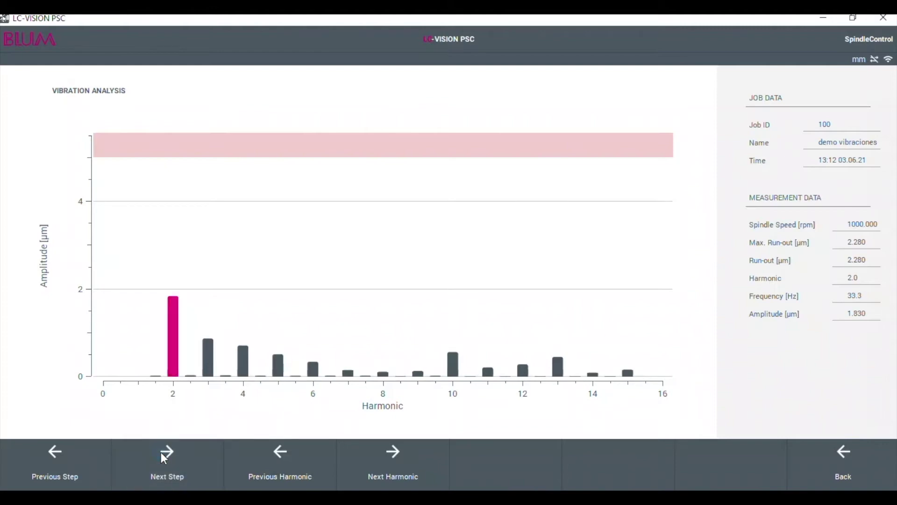
pyautogui.click(161, 453)
pyautogui.click(162, 453)
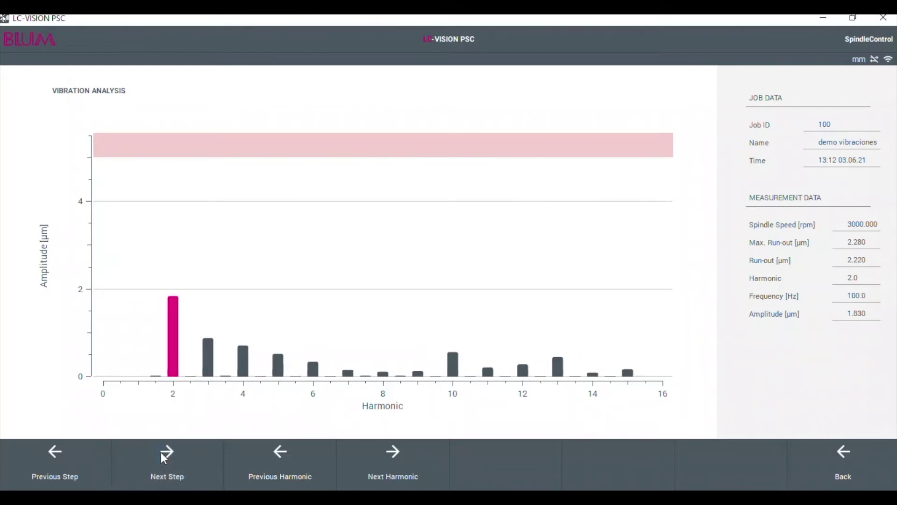